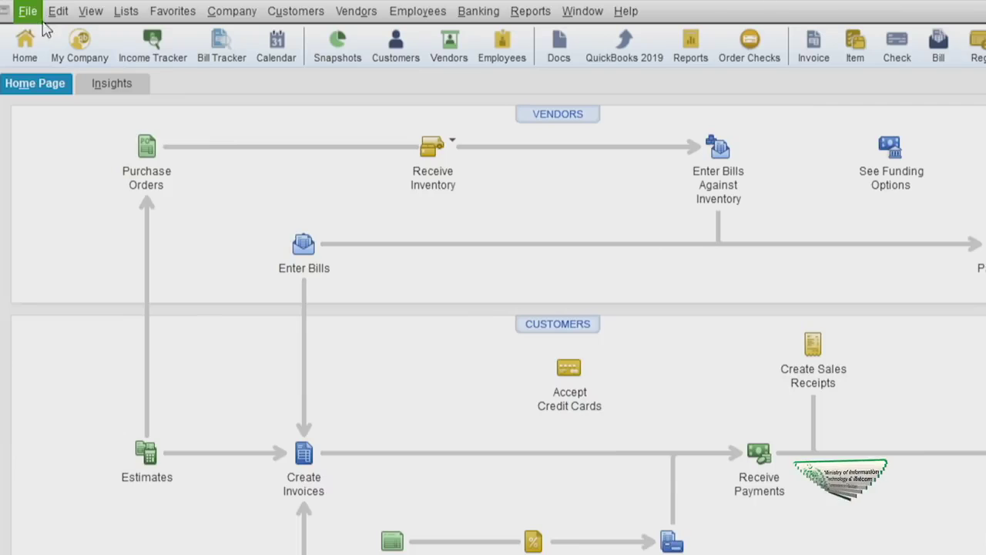
Step: Confirm 'Do you create estimates?' is Yes in the Jobs & Estimates company preferences, and save
{"action": "left_click", "coordinate": [60, 12]}
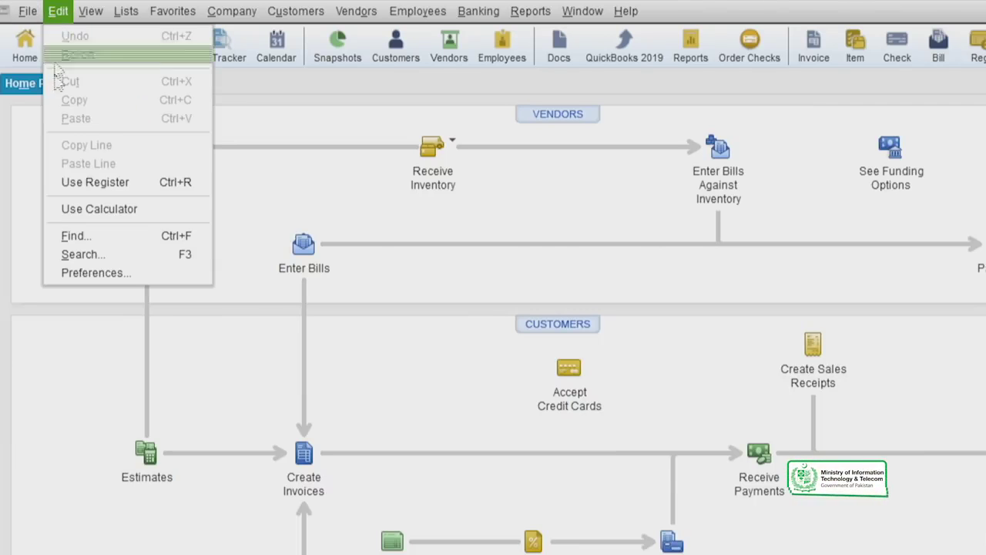
{"action": "left_click", "coordinate": [89, 276]}
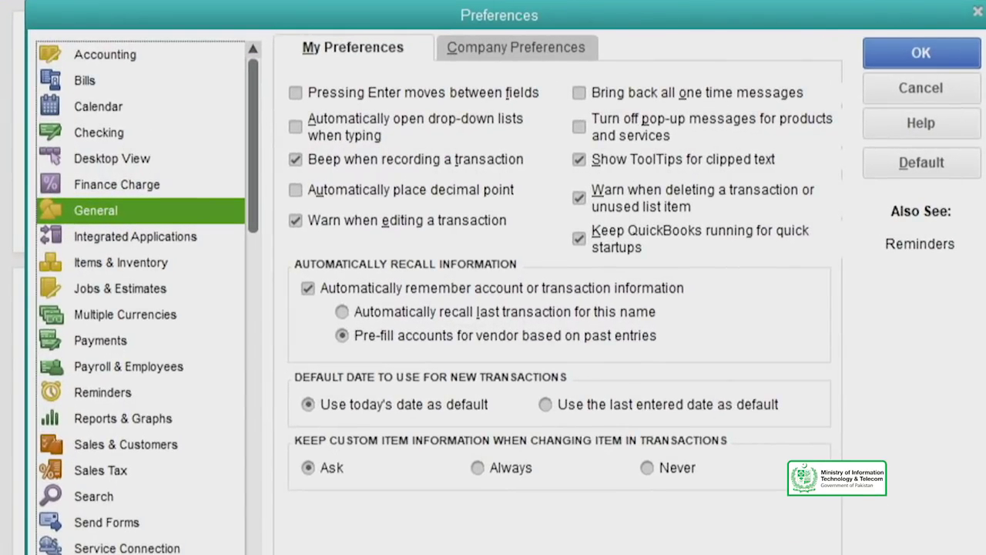
{"action": "left_click", "coordinate": [145, 300]}
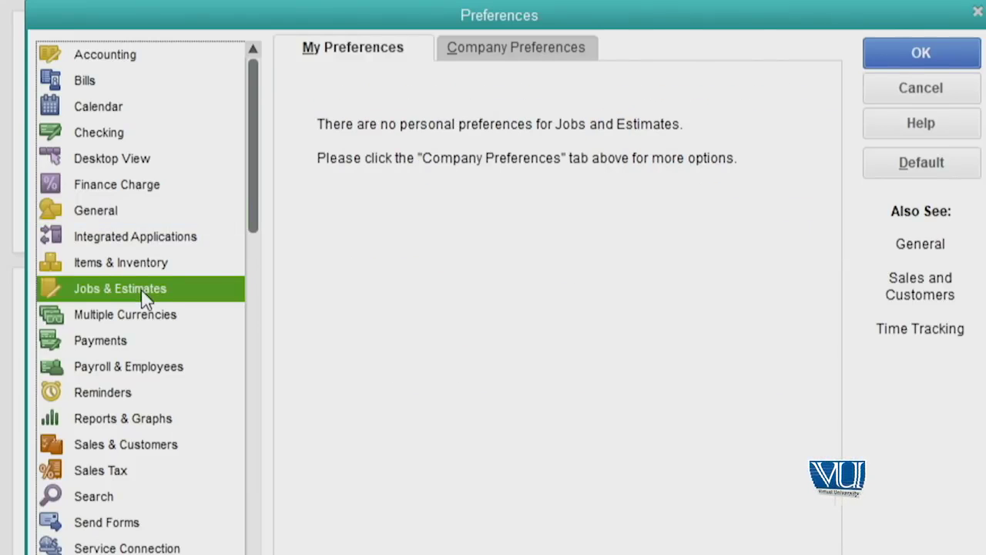
{"action": "left_click", "coordinate": [481, 47]}
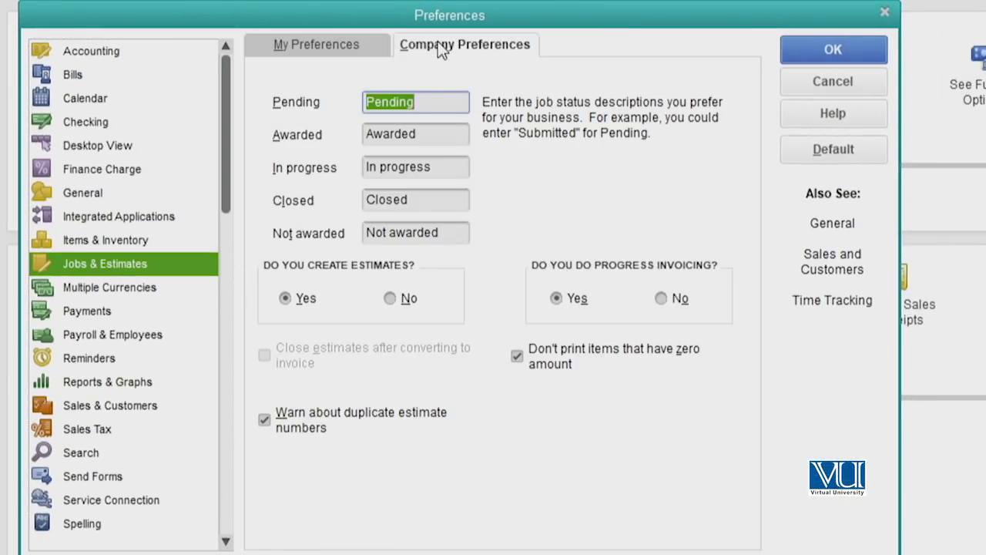
{"action": "left_click", "coordinate": [290, 307]}
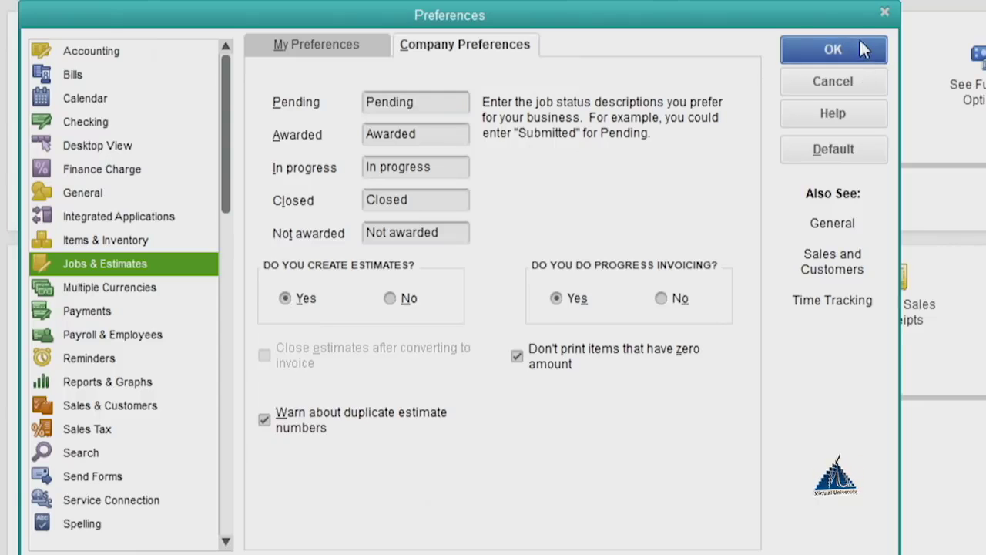
{"action": "left_click", "coordinate": [863, 49]}
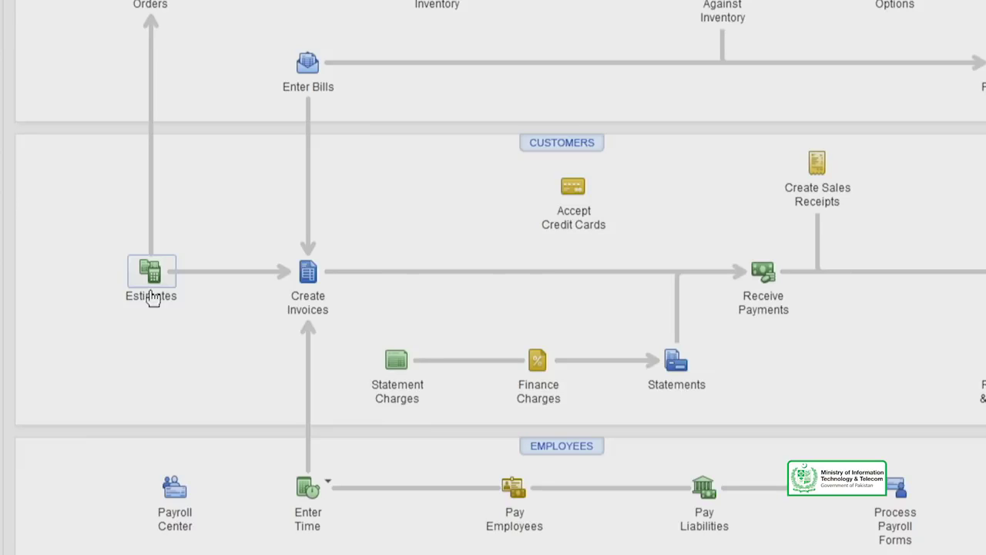
Step: Open a blank Create Estimates form, estimate 615 dated 12/15/2020, from the Home page
{"action": "left_click", "coordinate": [150, 290]}
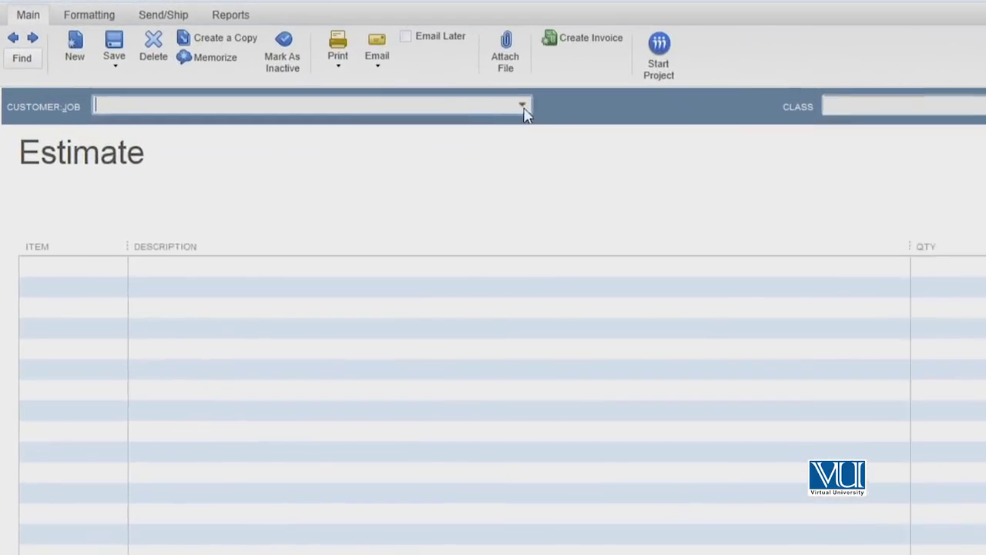
Step: Select the sample customer and add Cabinet Pulls as the estimate's first line
{"action": "left_click", "coordinate": [318, 117]}
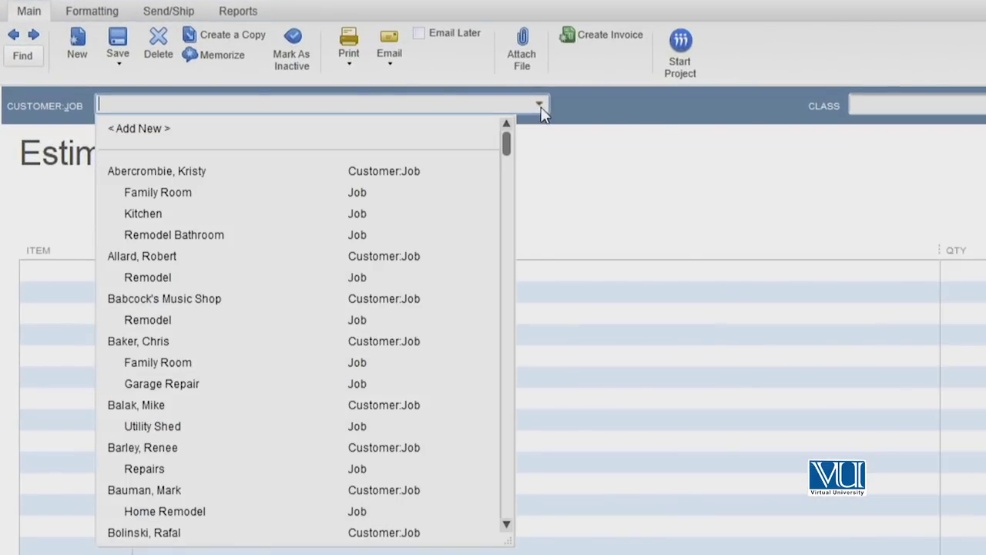
{"action": "left_click", "coordinate": [168, 344]}
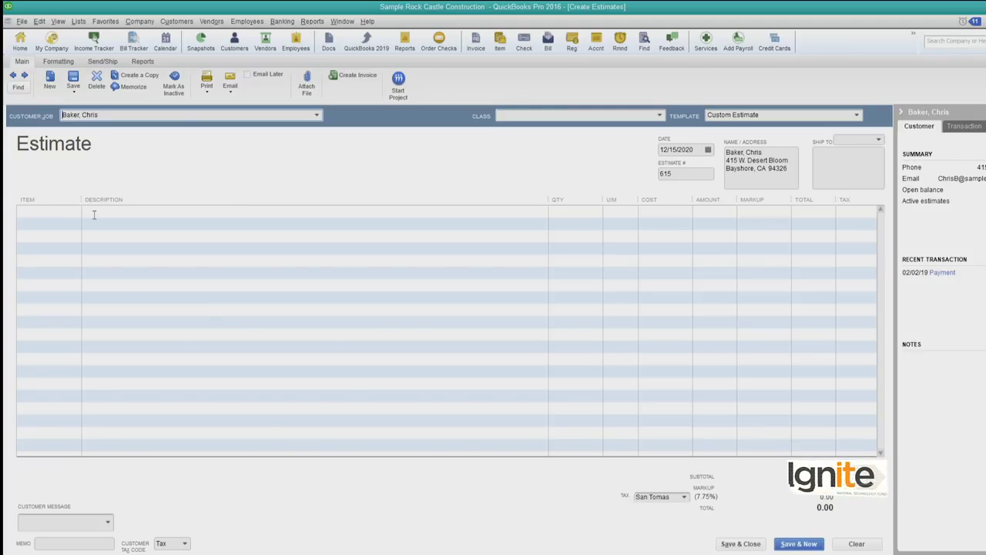
{"action": "left_click", "coordinate": [66, 218]}
{"action": "left_click", "coordinate": [77, 213]}
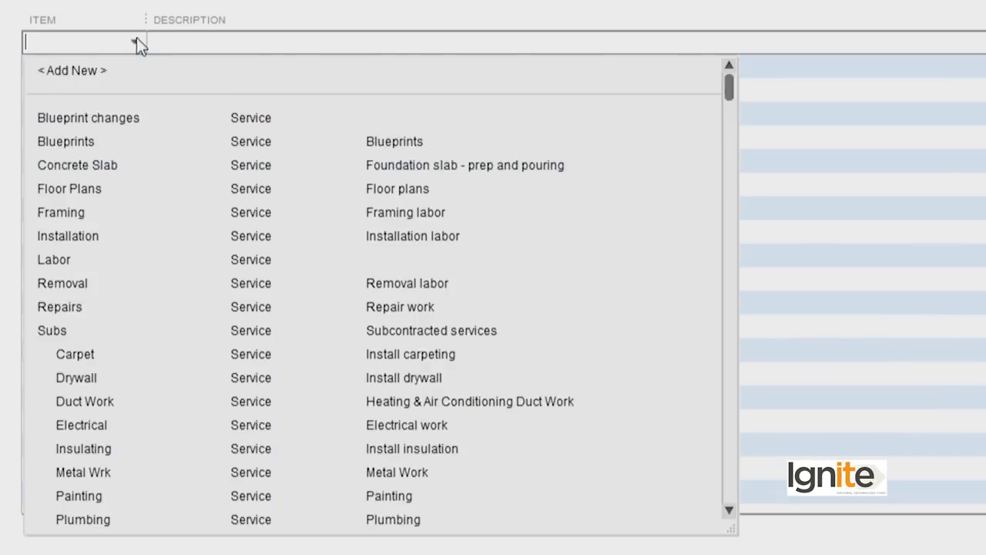
{"action": "scroll", "coordinate": [145, 270], "scroll_direction": "down", "scroll_amount": 10}
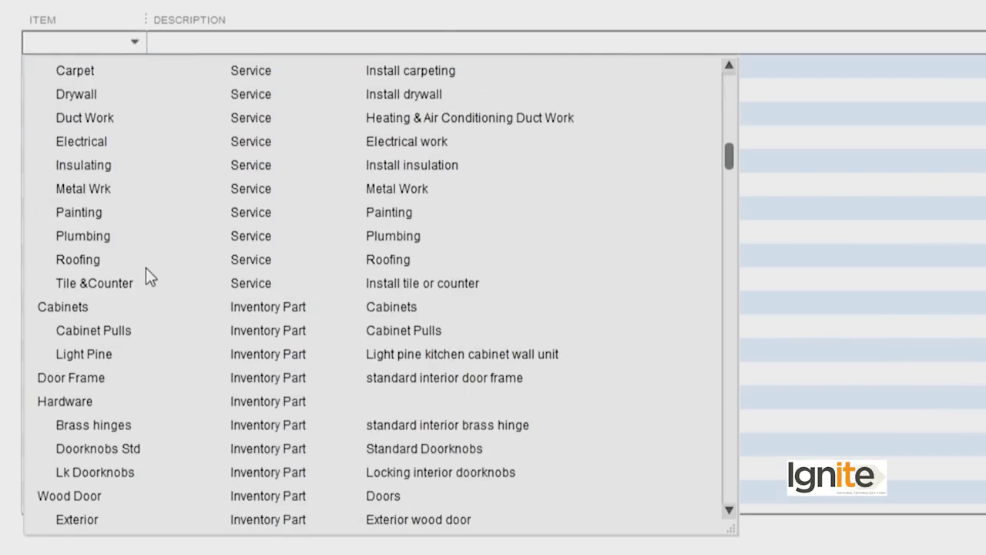
{"action": "left_click", "coordinate": [109, 259]}
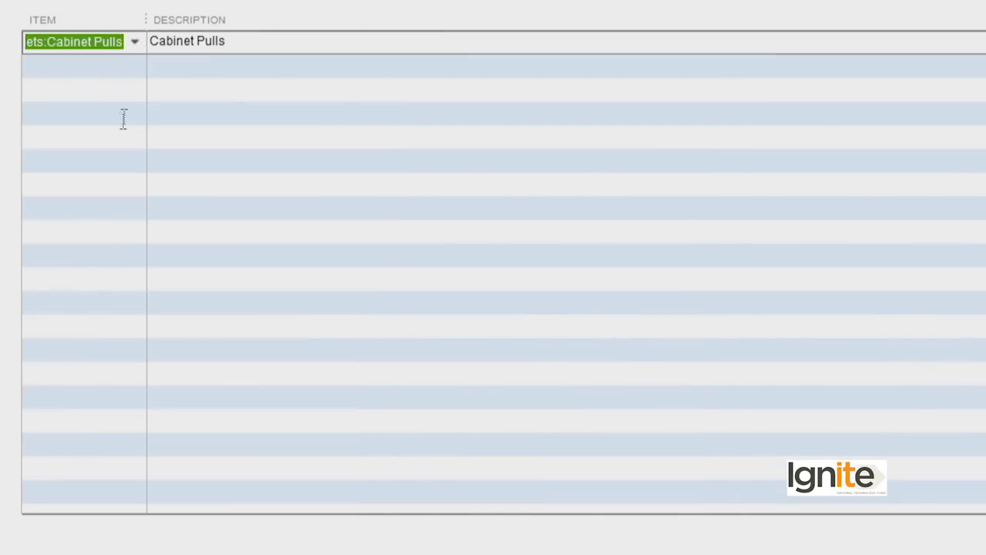
Step: Add Light Pine and Installation as the estimate's second and third lines
{"action": "left_click", "coordinate": [141, 66]}
{"action": "left_click", "coordinate": [136, 66]}
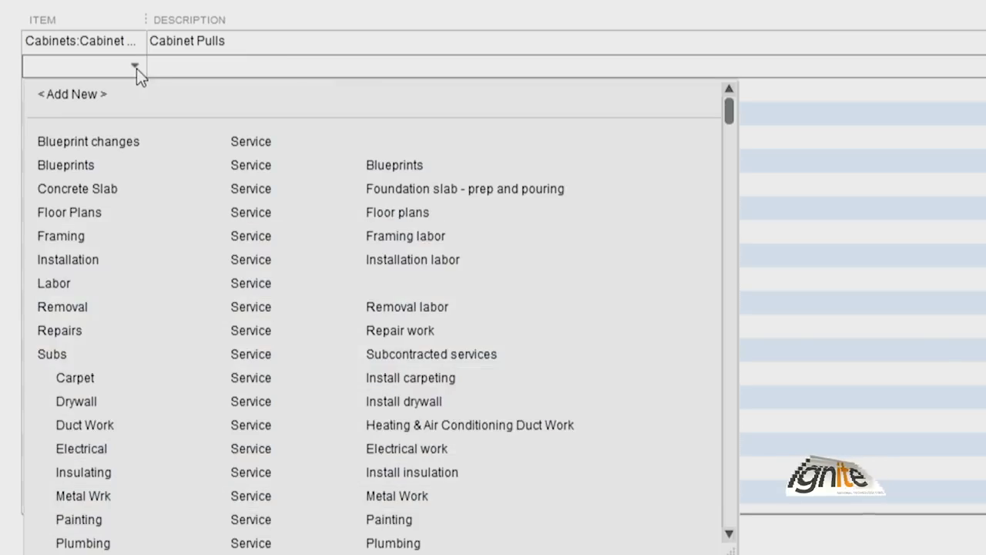
{"action": "scroll", "coordinate": [103, 373], "scroll_direction": "down", "scroll_amount": 5}
{"action": "left_click", "coordinate": [102, 373]}
{"action": "left_click", "coordinate": [133, 91]}
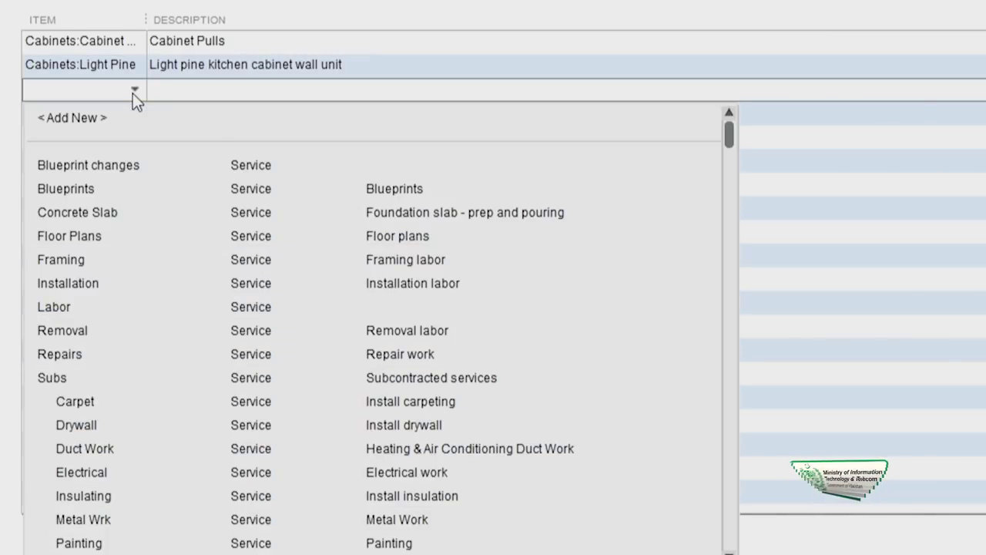
{"action": "left_click", "coordinate": [114, 282]}
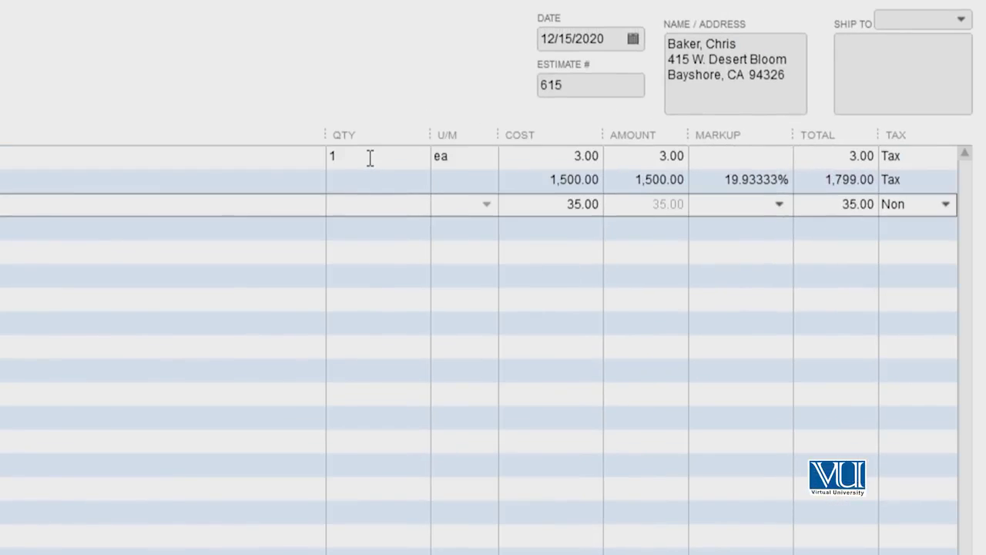
{"action": "left_click", "coordinate": [627, 113]}
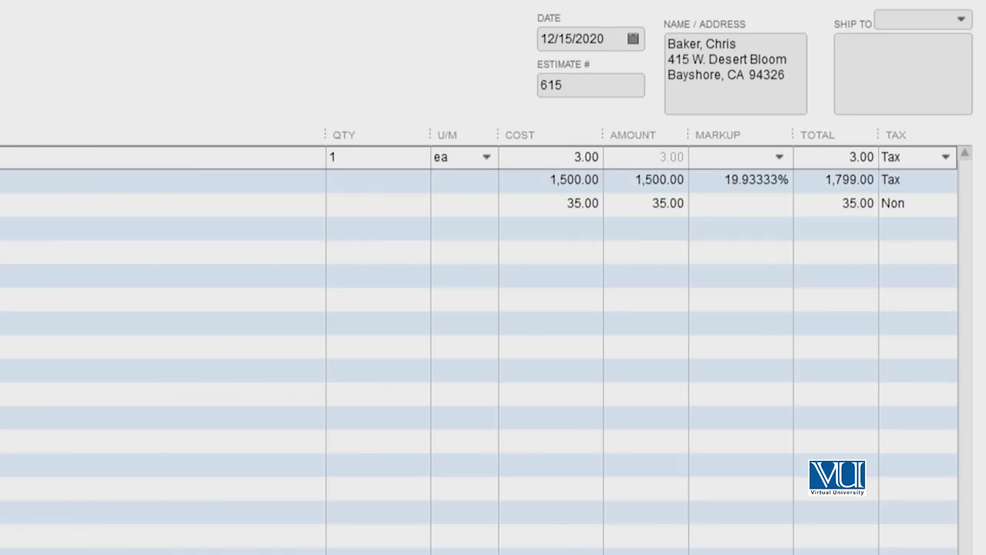
Step: Enter quantities of 8 cs Cabinet Pulls, 8 Light Pine and 100 Installation
{"action": "key", "text": "BackSpace"}
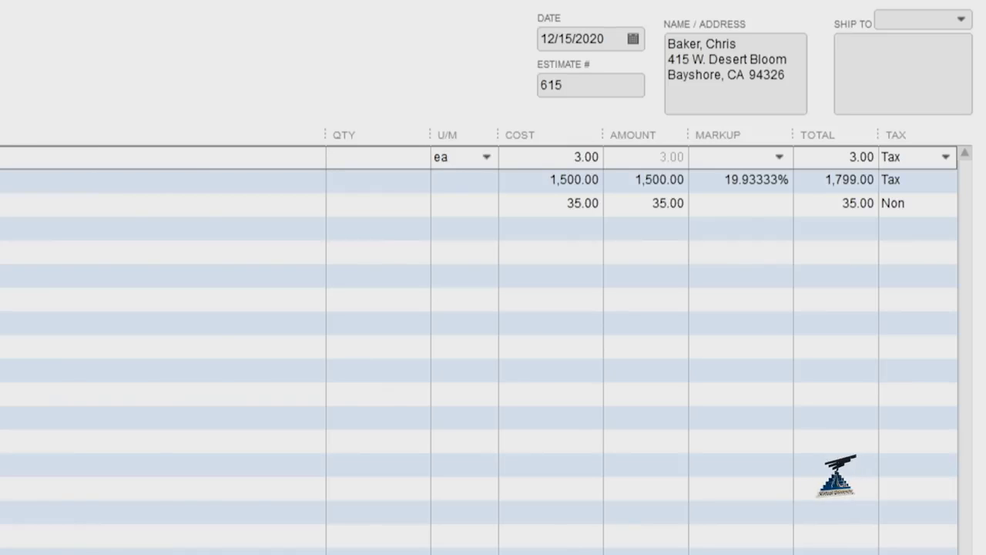
{"action": "type", "text": "8 ea"}
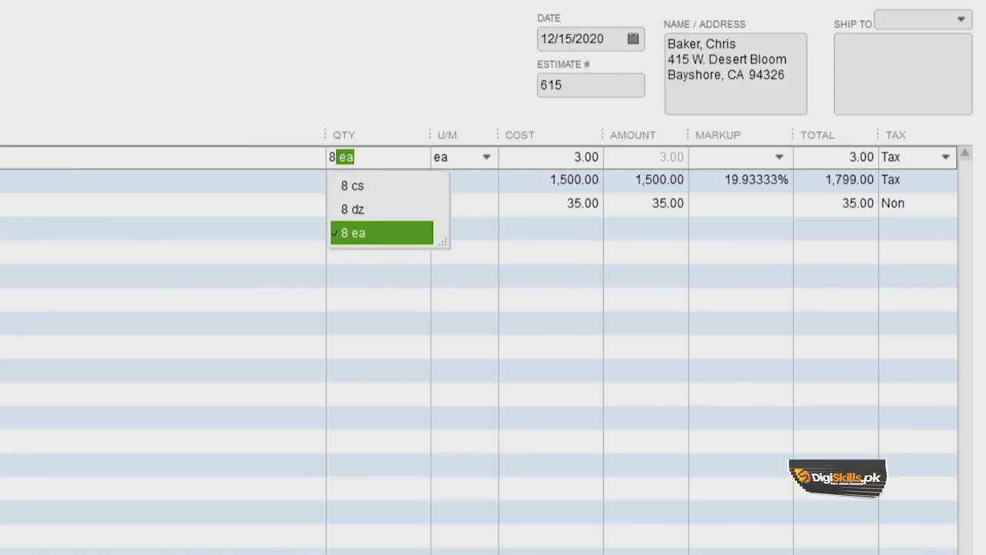
{"action": "left_click", "coordinate": [436, 181]}
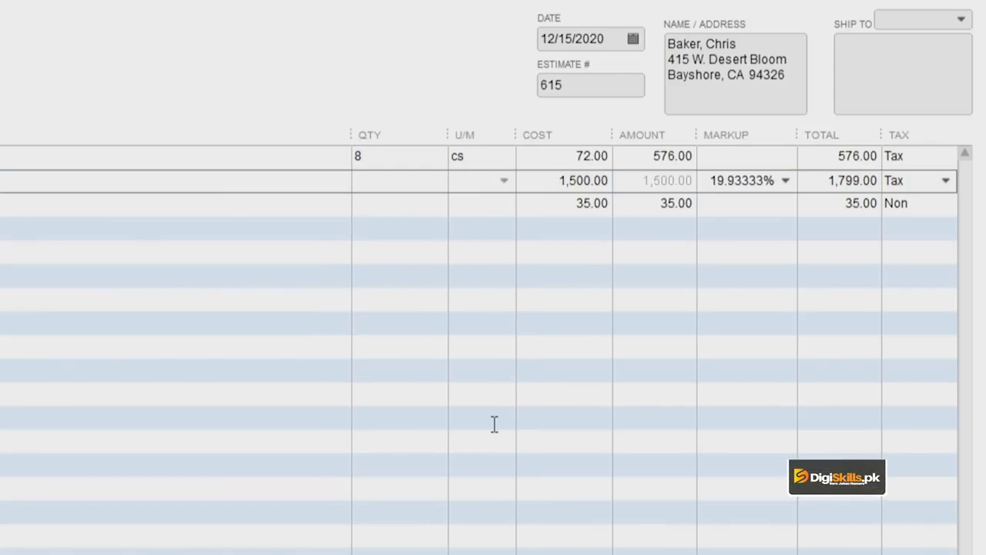
{"action": "type", "text": "8"}
{"action": "key", "text": "Tab"}
{"action": "left_click", "coordinate": [376, 205]}
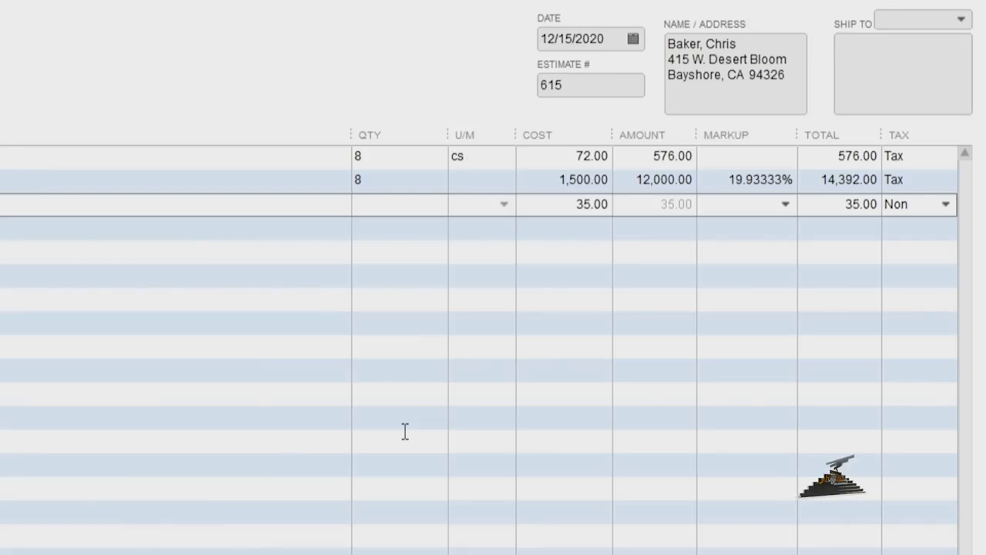
{"action": "type", "text": "100"}
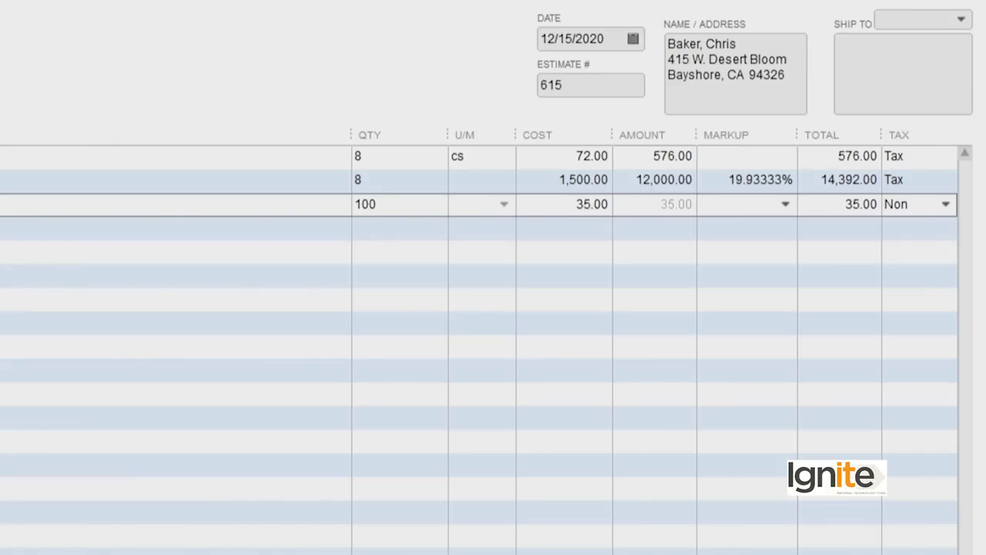
{"action": "key", "text": "Tab"}
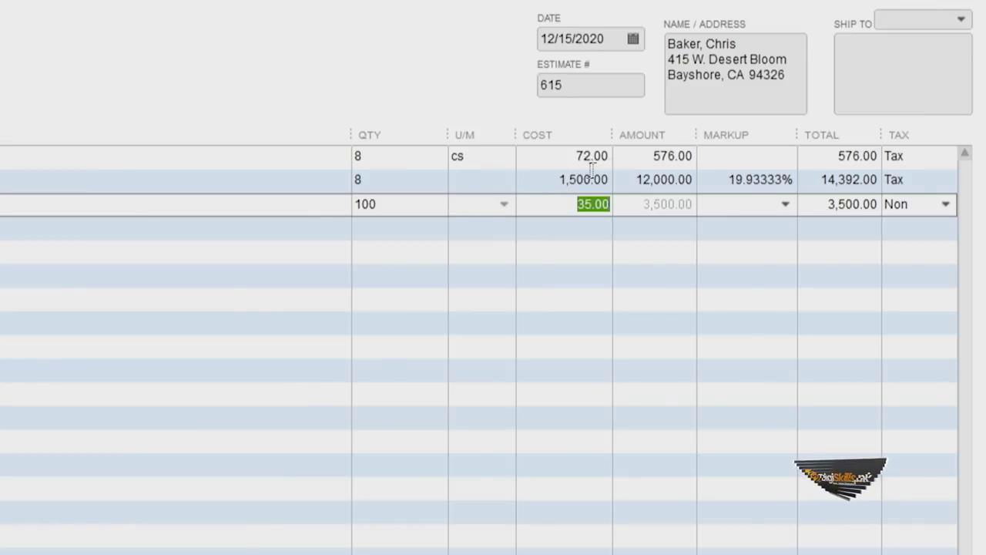
{"action": "left_click", "coordinate": [824, 0]}
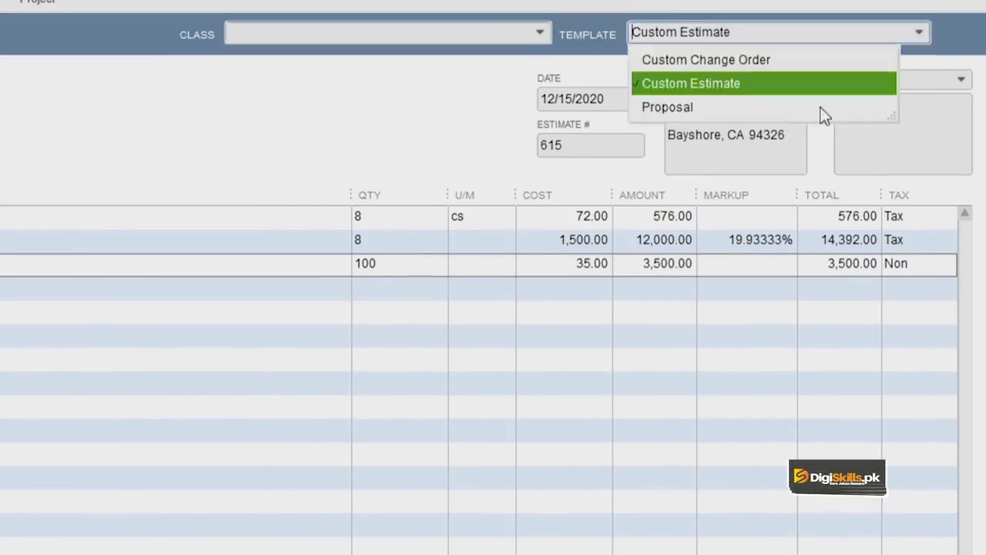
{"action": "left_click", "coordinate": [819, 51]}
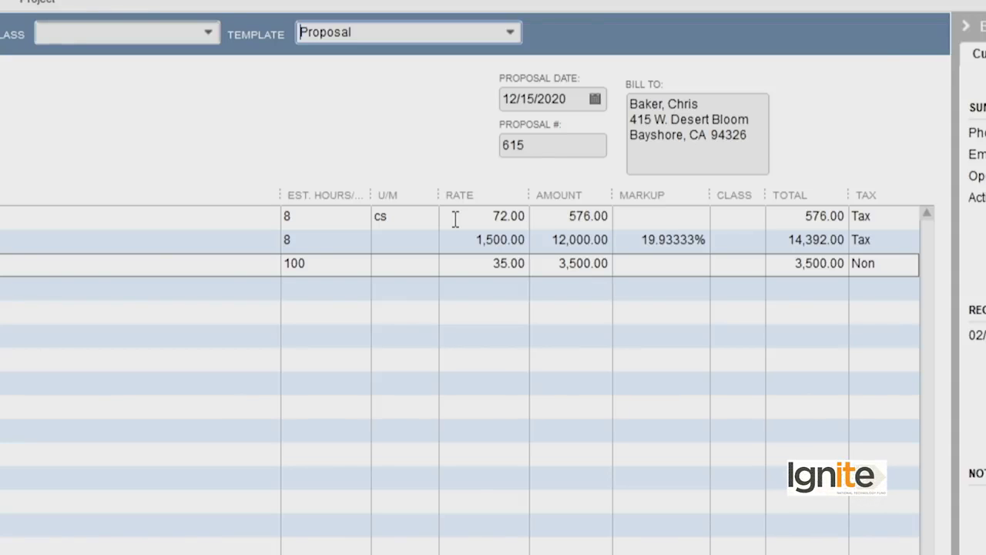
{"action": "left_click", "coordinate": [303, 222]}
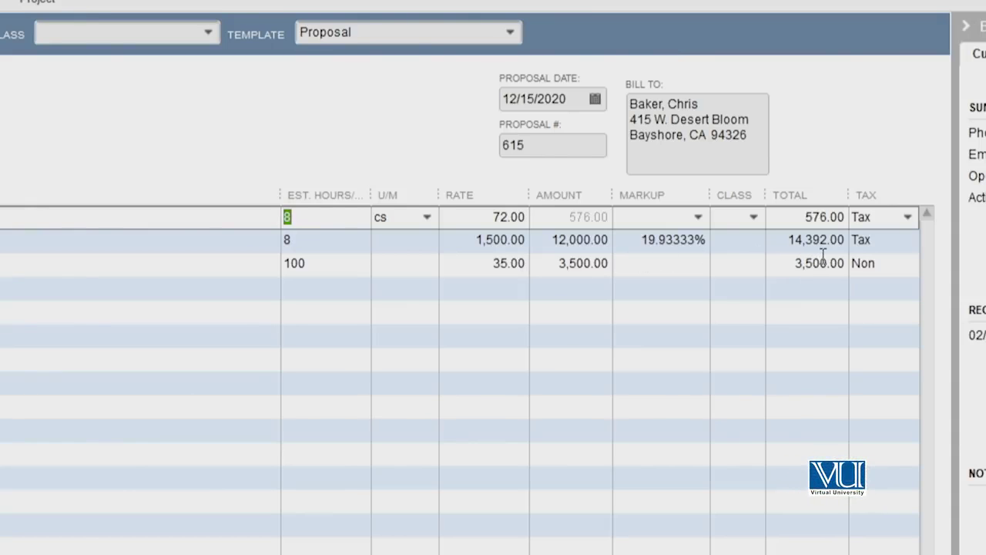
{"action": "left_click_drag", "start_coordinate": [843, 243], "coordinate": [775, 259]}
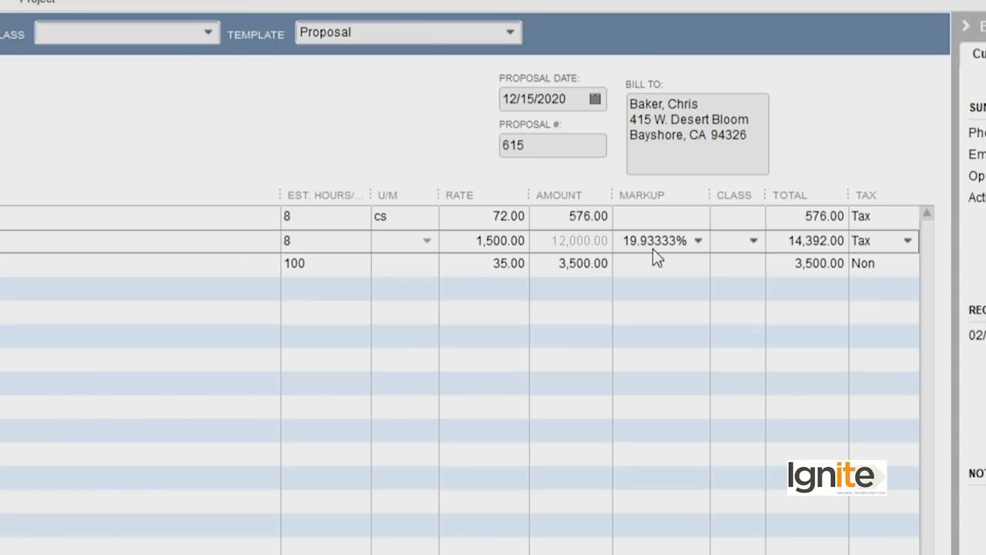
{"action": "left_click", "coordinate": [519, 31]}
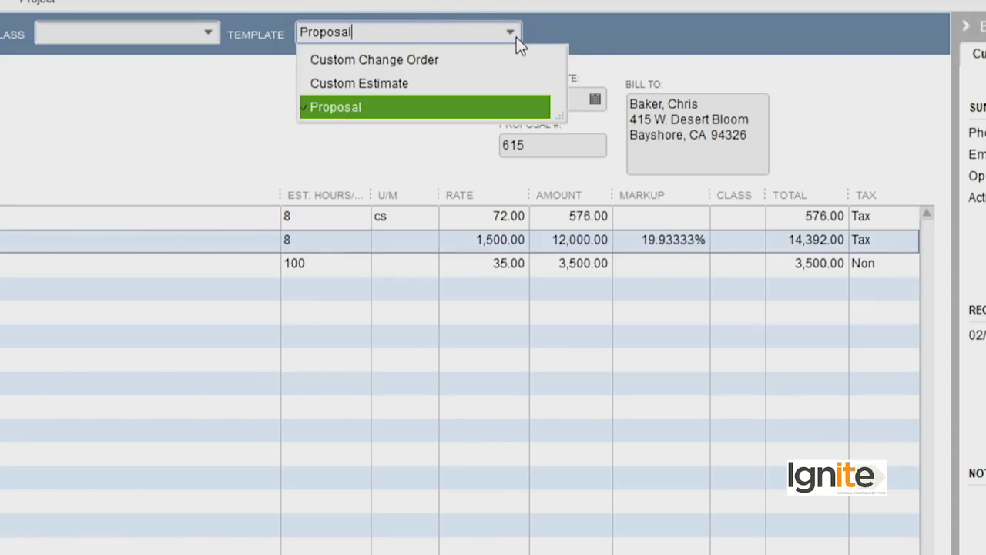
{"action": "left_click", "coordinate": [484, 108]}
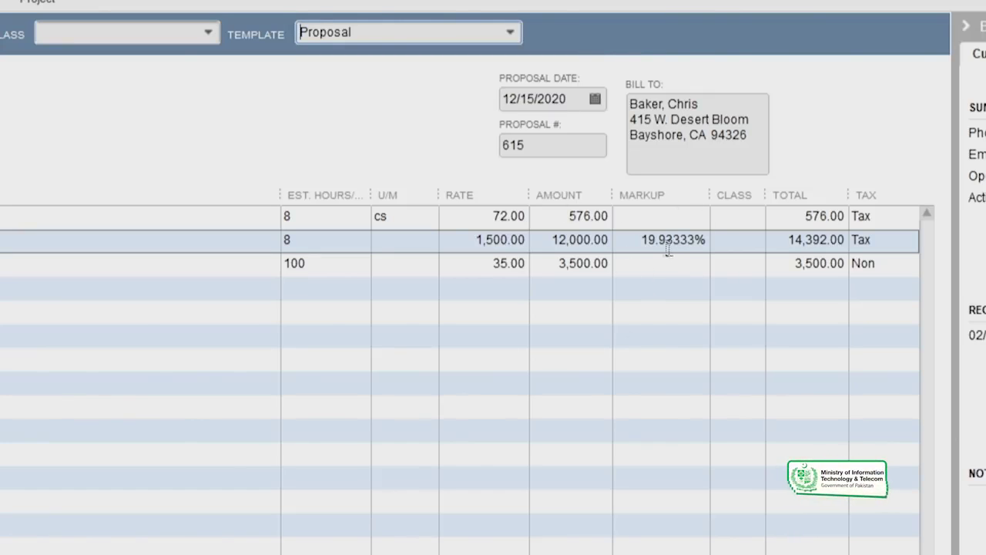
Step: Apply 15% markups to Cabinet Pulls and Installation, giving totals 662.40 and 4,025.00
{"action": "left_click", "coordinate": [688, 218]}
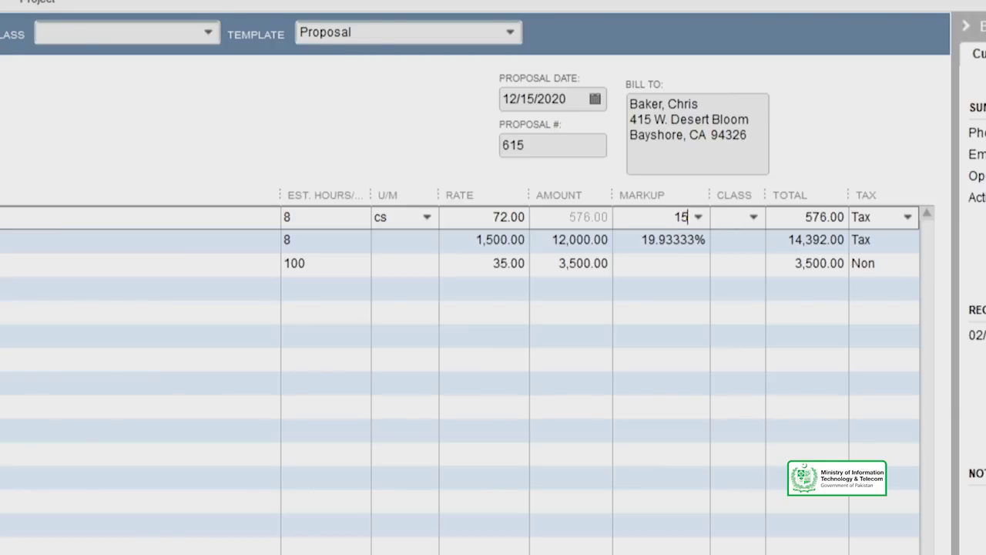
{"action": "type", "text": "15%"}
{"action": "key", "text": "Tab"}
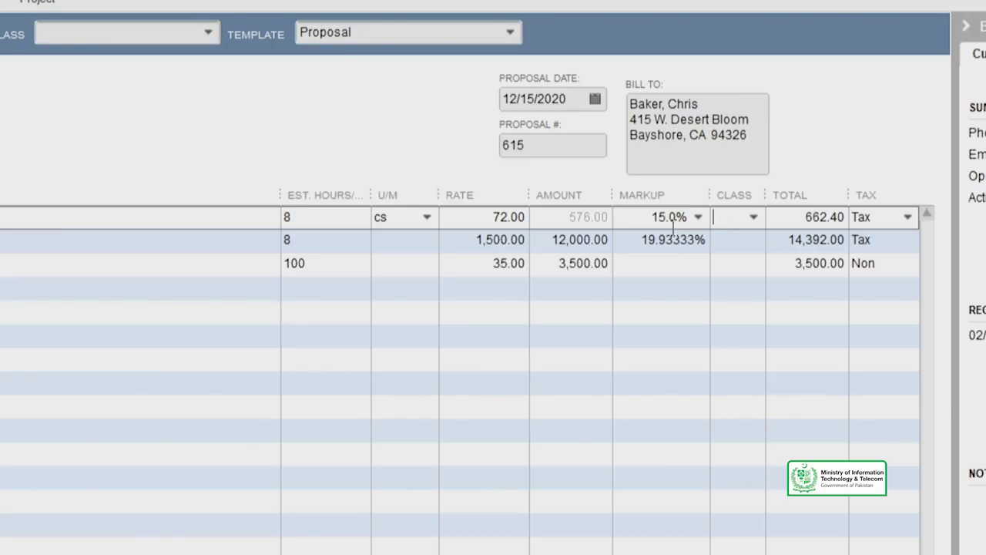
{"action": "left_click", "coordinate": [664, 265]}
{"action": "type", "text": "1"}
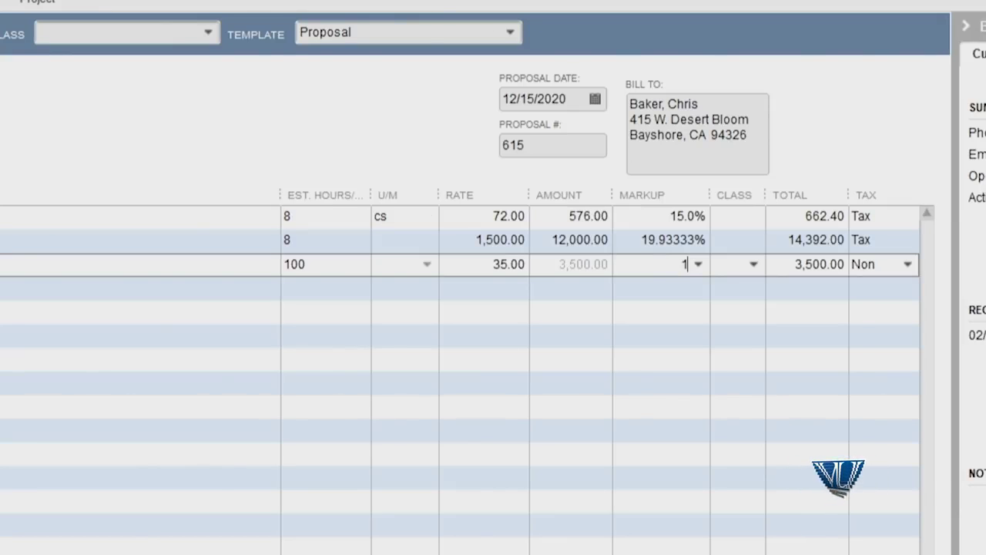
{"action": "type", "text": "5.0%"}
{"action": "key", "text": "Tab"}
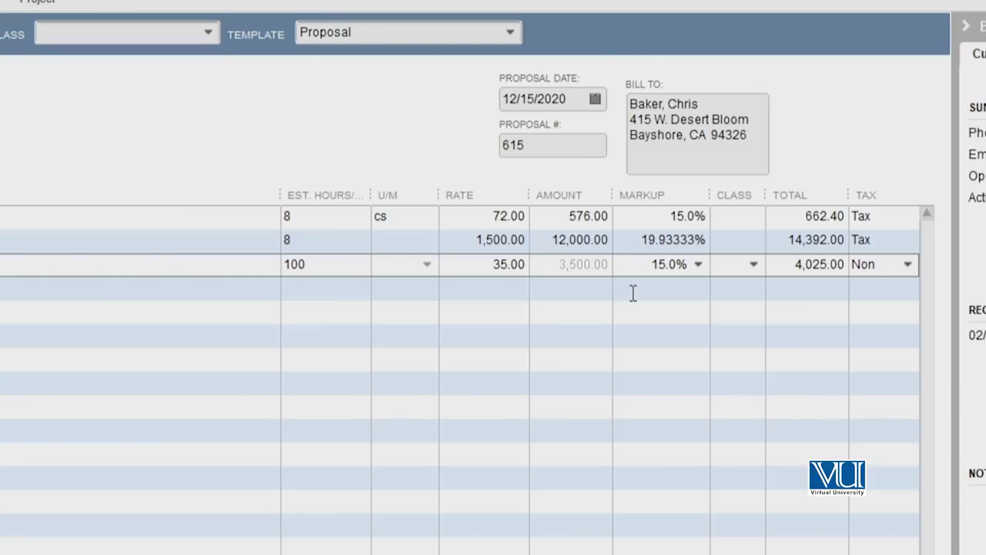
{"action": "left_click", "coordinate": [572, 218]}
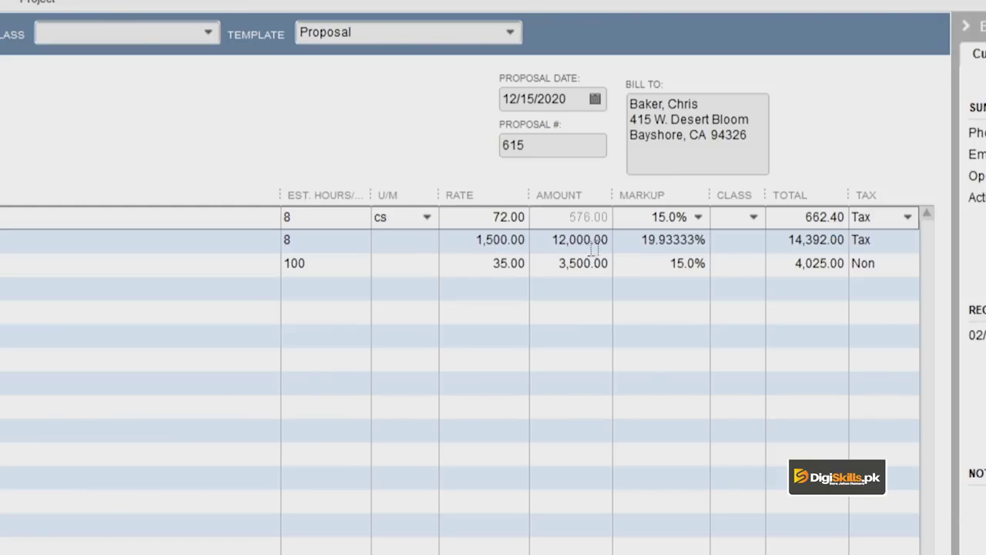
{"action": "left_click", "coordinate": [559, 242]}
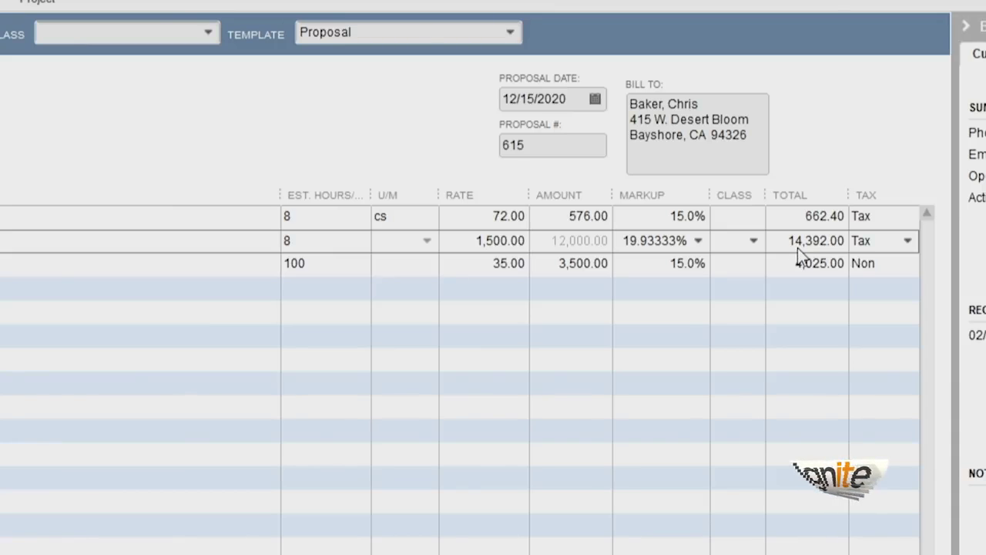
Step: Change the Light Pine markup to 20%, making its line total 14,400.00
{"action": "left_click", "coordinate": [697, 242]}
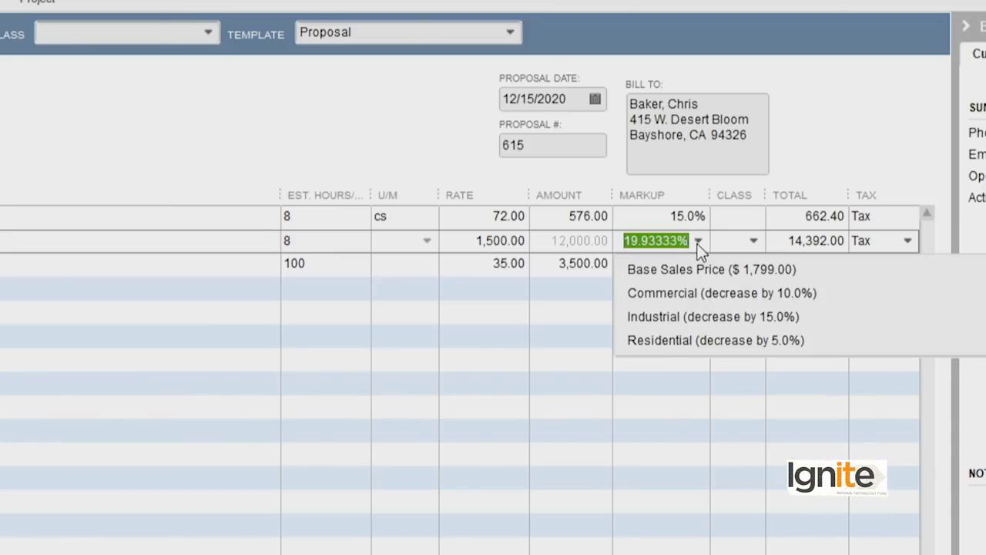
{"action": "type", "text": "20%"}
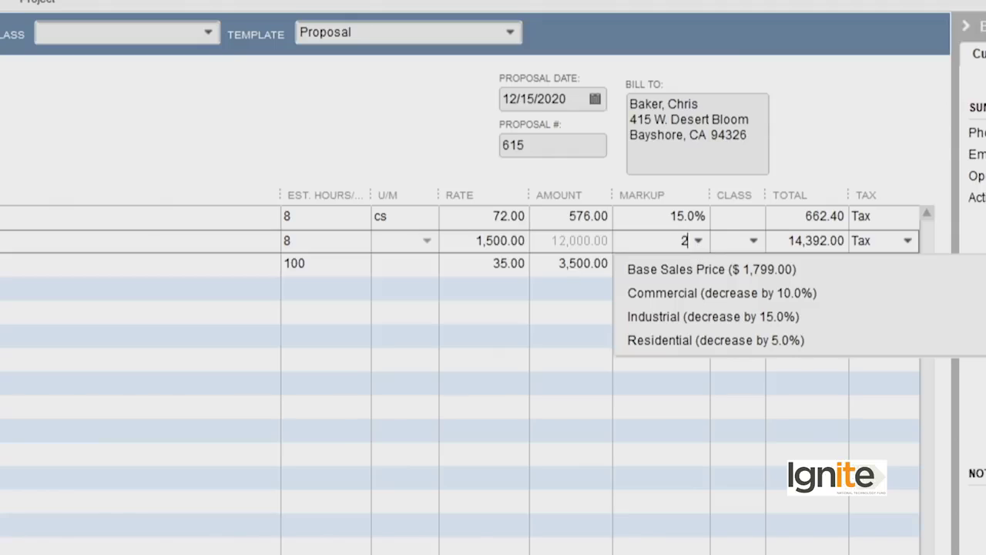
{"action": "left_click", "coordinate": [671, 312]}
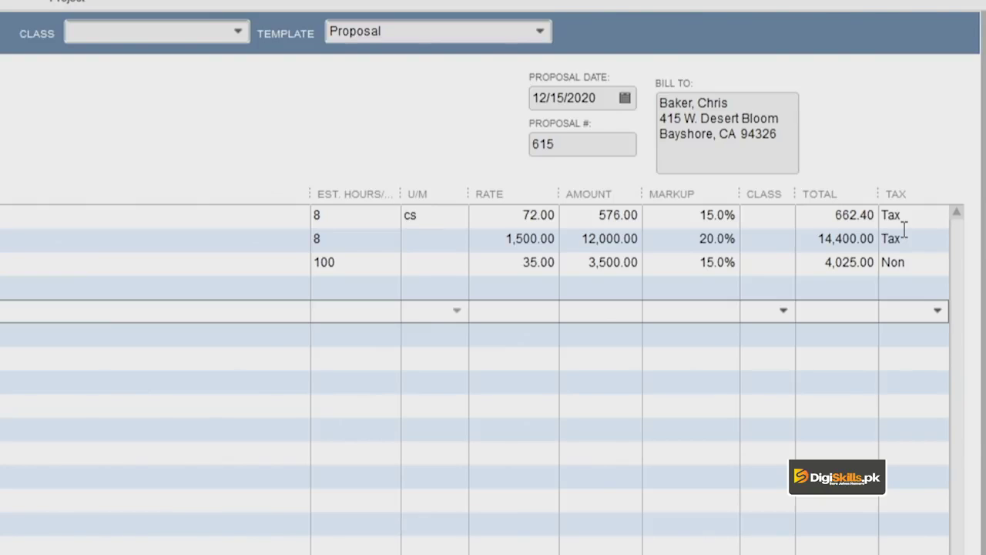
Step: Check totals: 16,076.00 subtotal, 3,011.40 markup, 1,167.34 San Tomas tax at 7.75%
{"action": "left_click", "coordinate": [932, 217]}
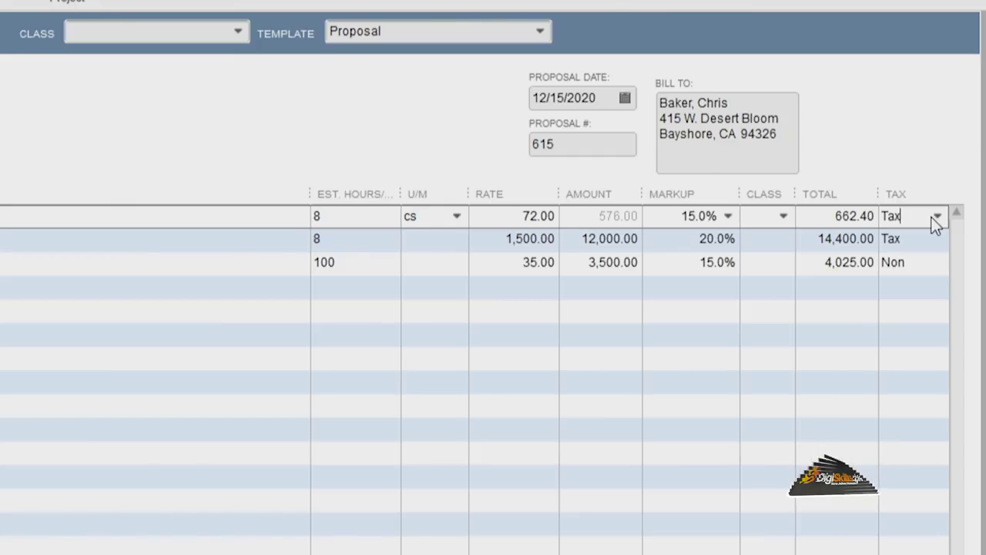
{"action": "left_click", "coordinate": [898, 312]}
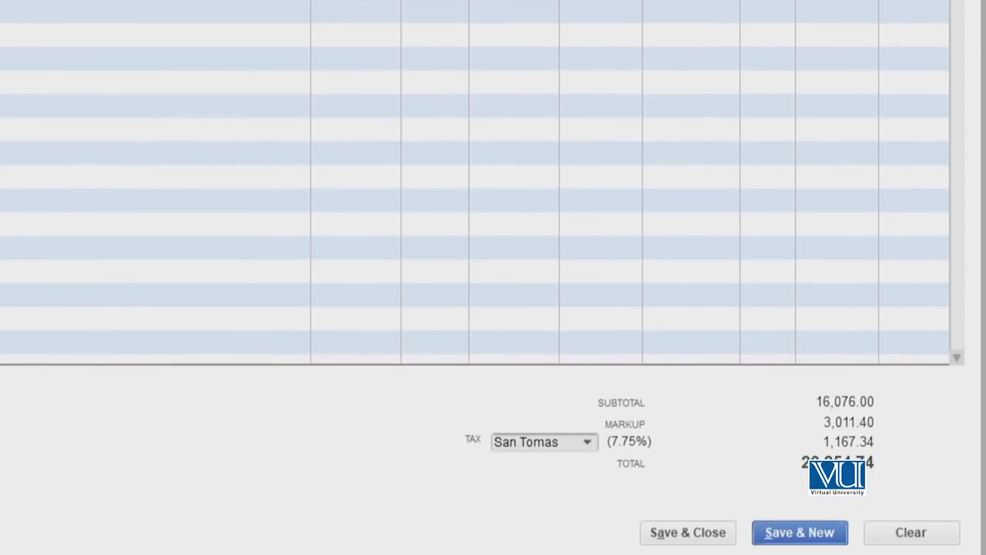
Step: Save estimate 615 and start a new invoice, number 1100
{"action": "left_click", "coordinate": [799, 532]}
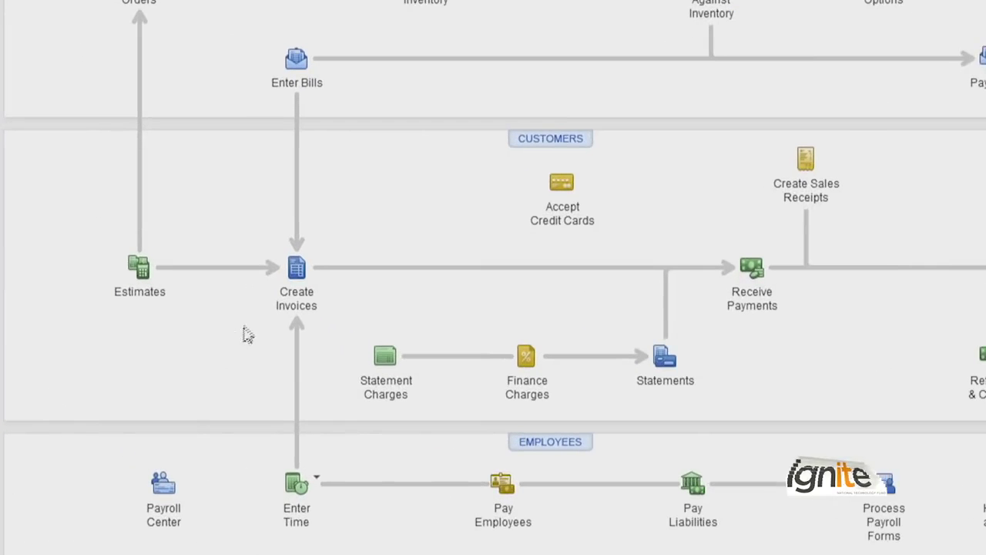
{"action": "left_click", "coordinate": [296, 291]}
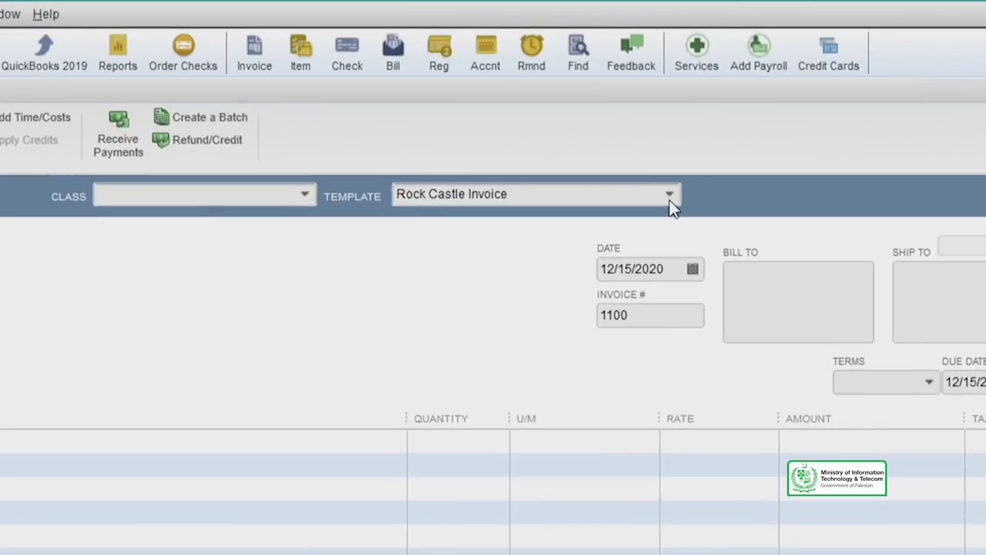
Step: Switch the invoice to the Intuit Product Invoice template and select the estimate's customer
{"action": "left_click", "coordinate": [691, 116]}
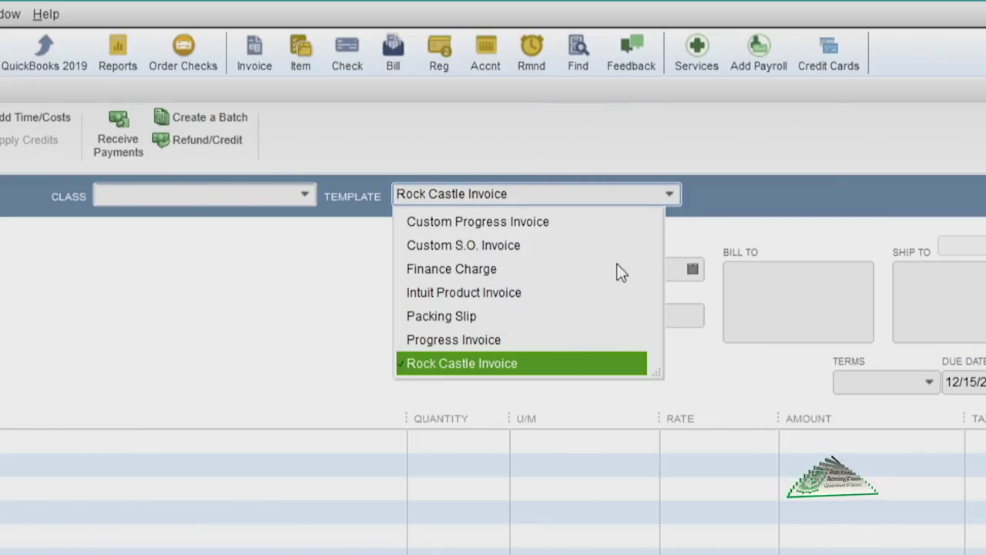
{"action": "left_click", "coordinate": [514, 292]}
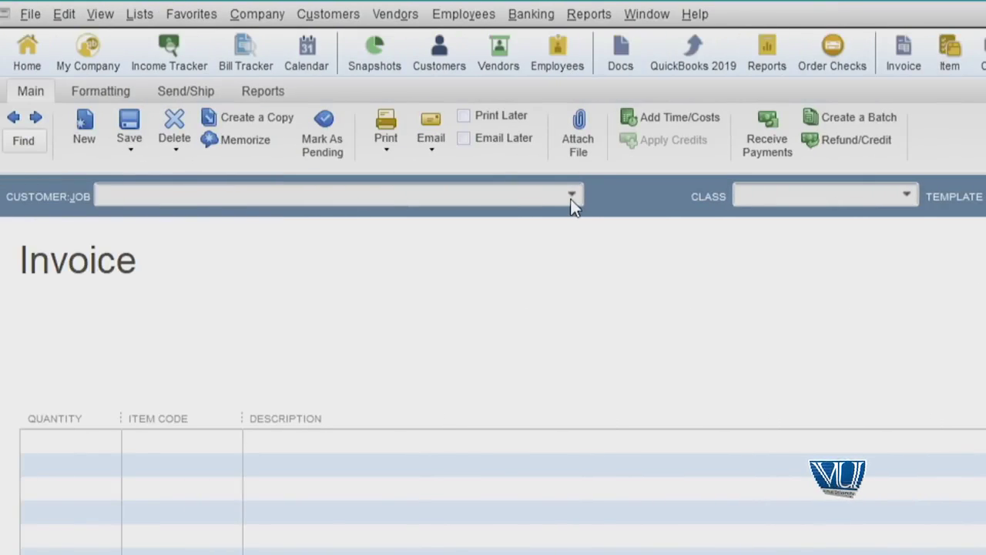
{"action": "left_click", "coordinate": [576, 194]}
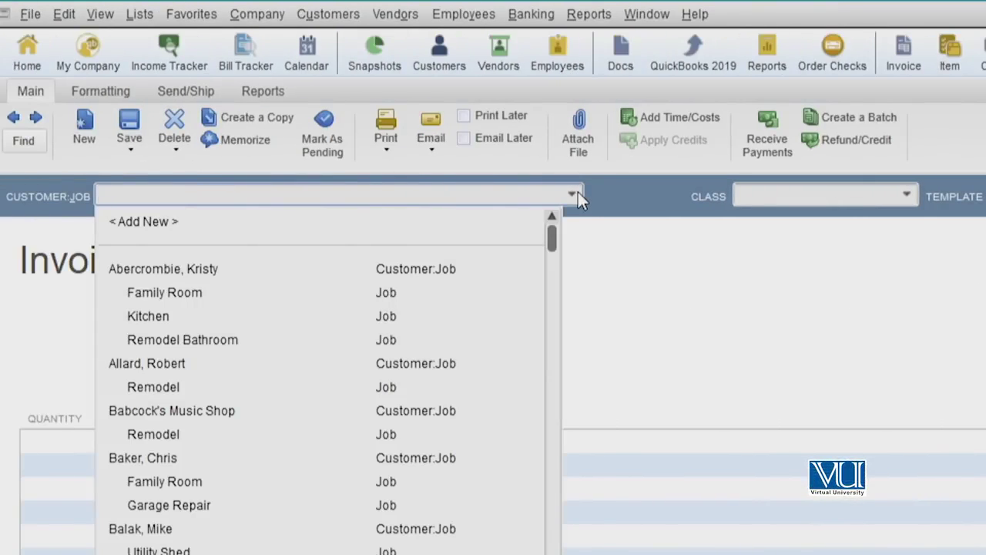
{"action": "left_click", "coordinate": [180, 463]}
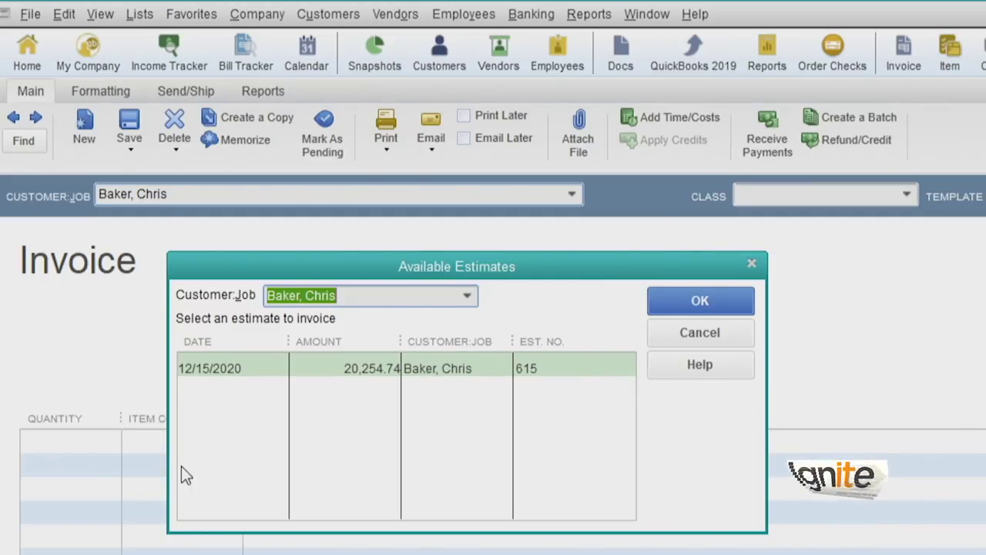
Step: Invoice 100% of estimate 615, producing rates 82.80, 1,800.00 and 40.25
{"action": "left_click", "coordinate": [362, 368]}
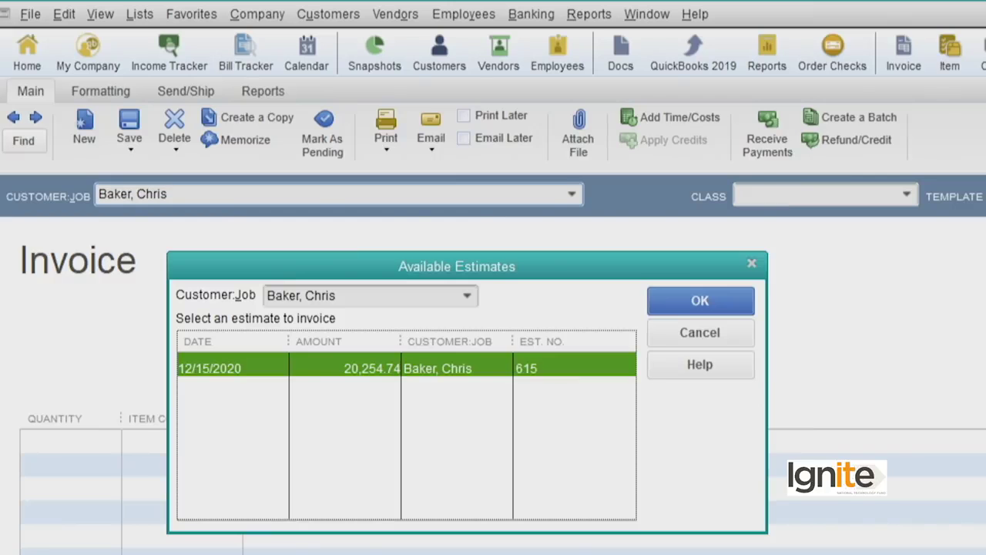
{"action": "left_click", "coordinate": [673, 301]}
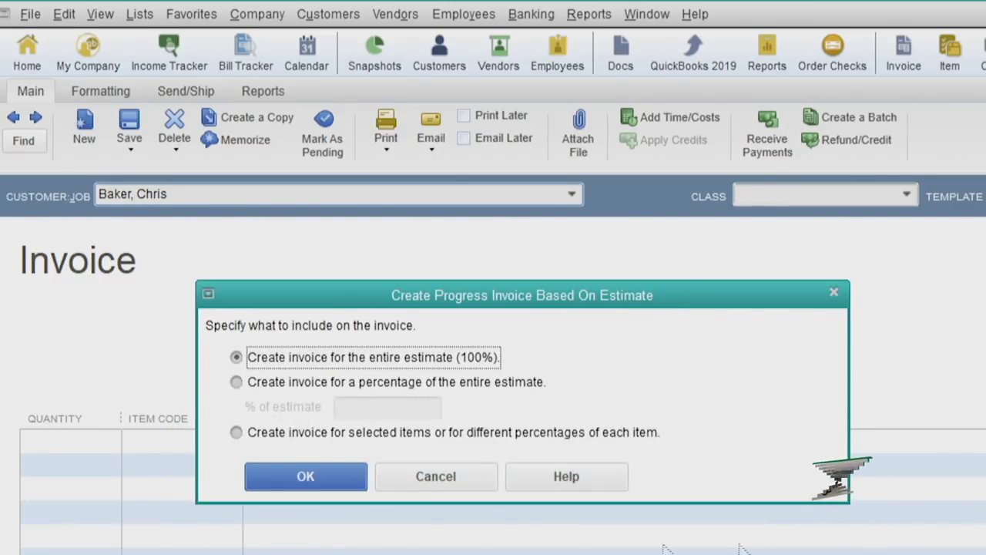
{"action": "left_click", "coordinate": [330, 482]}
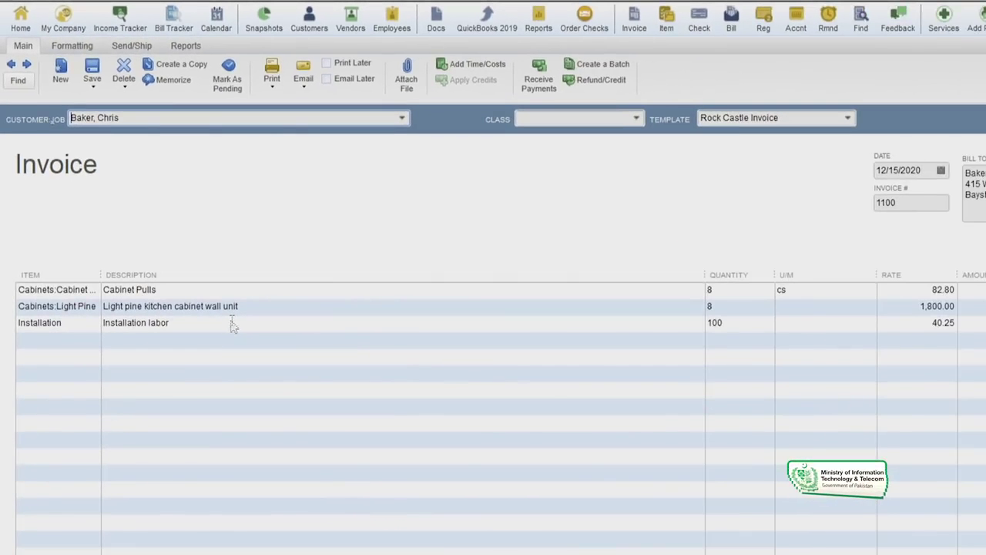